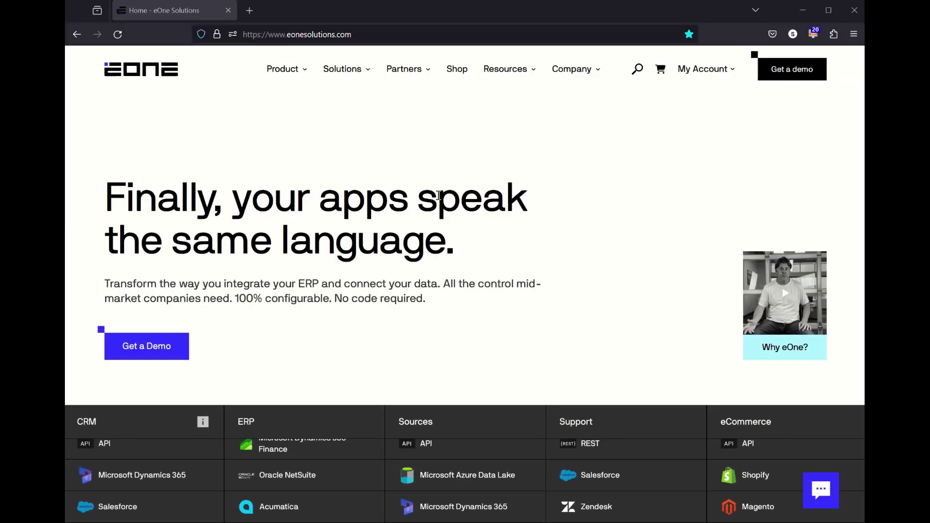
Step: Open the Popdock Subscription's actions on the My Account Renewals / Keys page
click(704, 71)
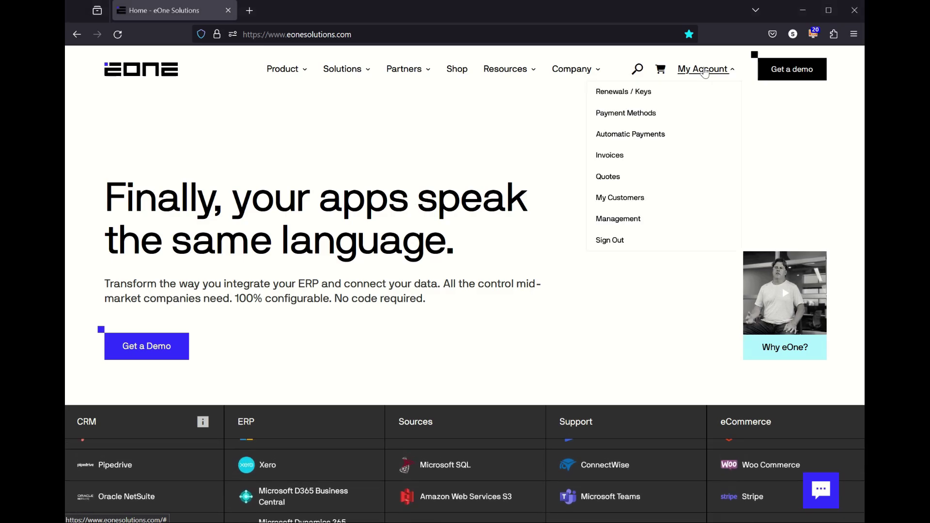
click(648, 97)
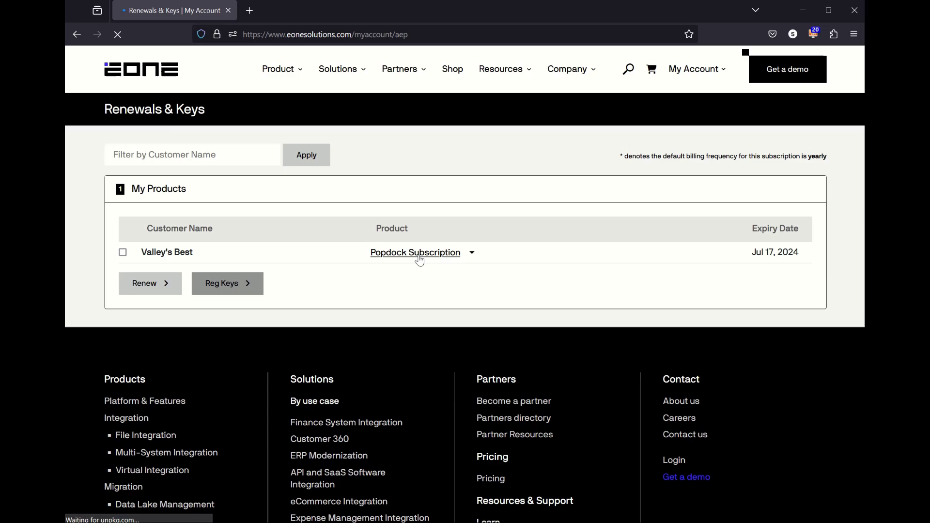
click(446, 254)
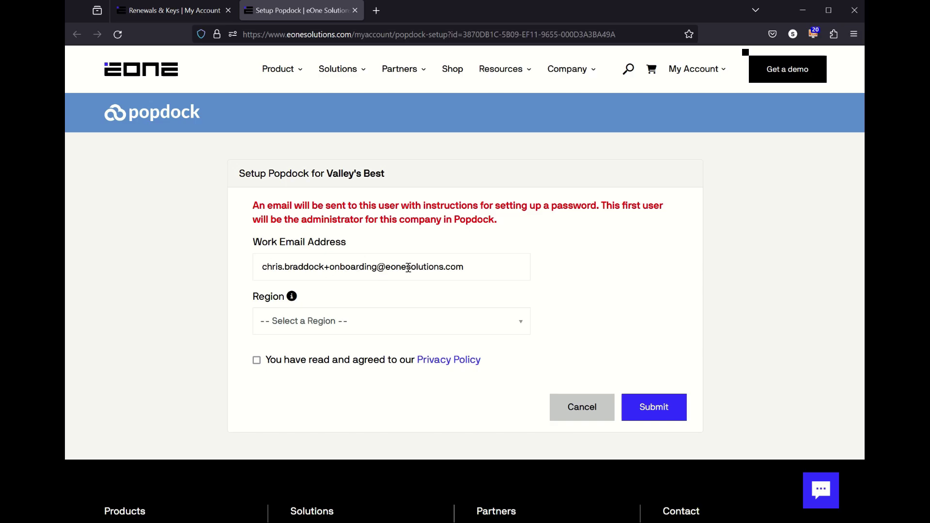
Step: Set up Popdock in the North Central US region with the privacy policy accepted, and submit
click(342, 332)
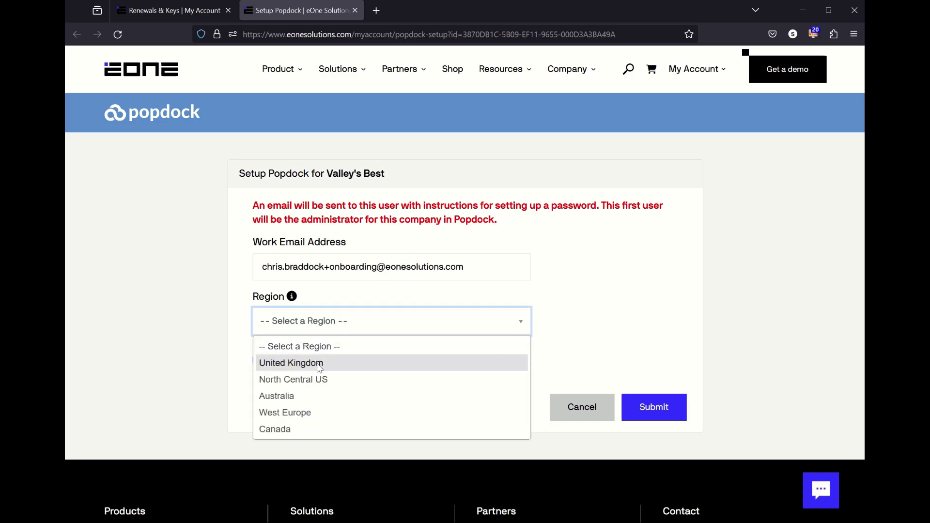
click(320, 386)
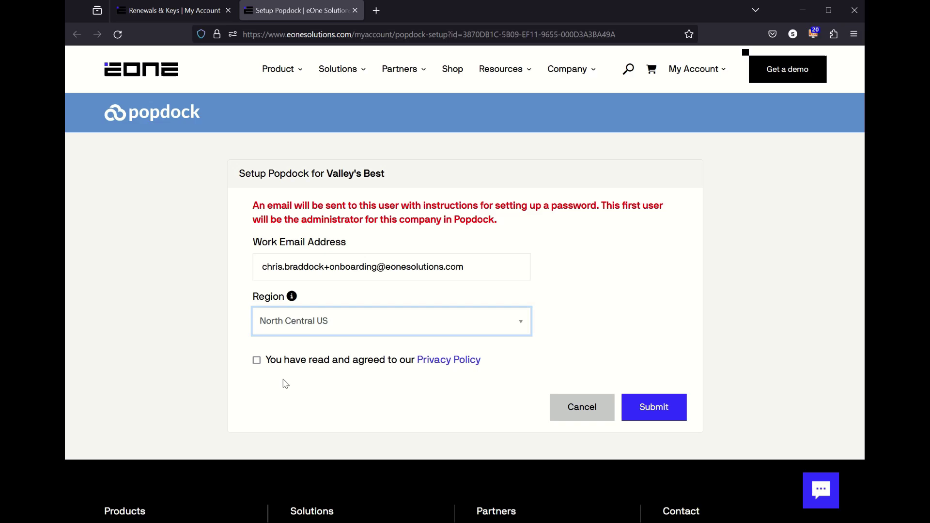
click(257, 360)
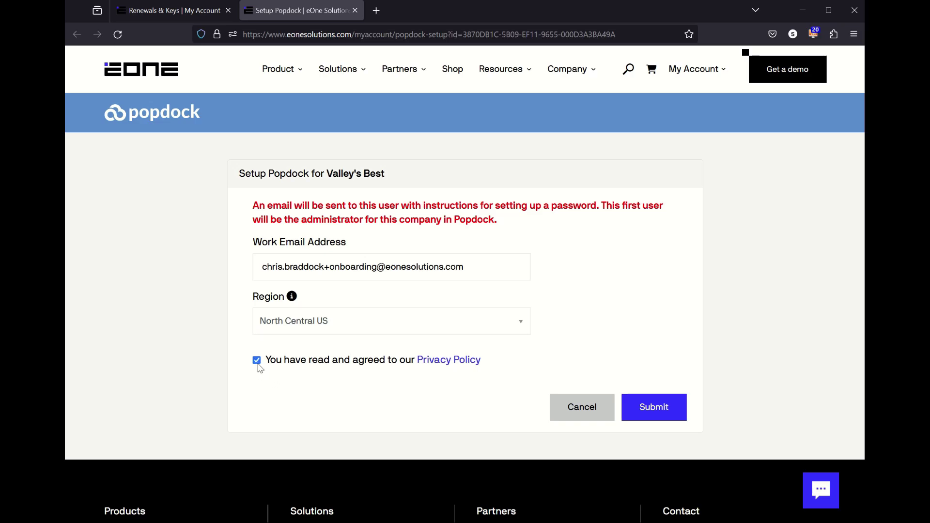
click(658, 417)
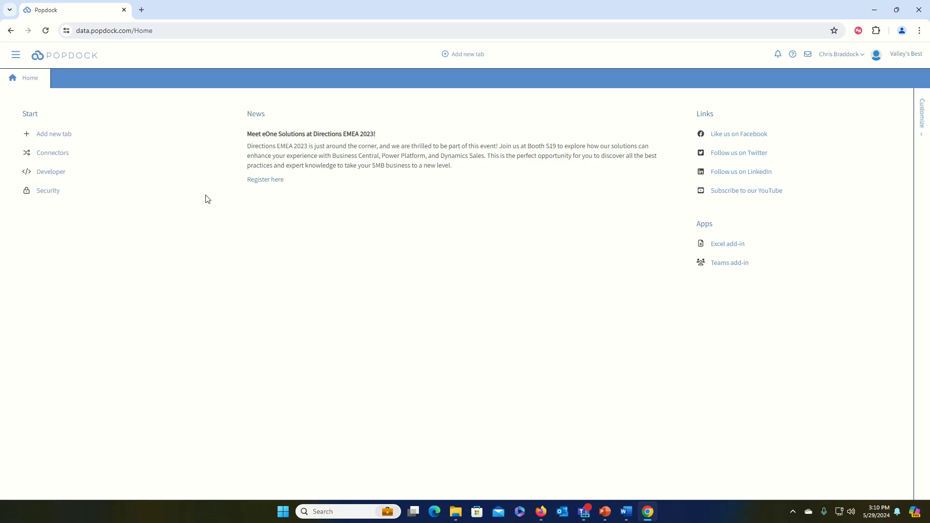
Step: Start a new Dynamics GP connector from Connectors > Add connector
click(56, 160)
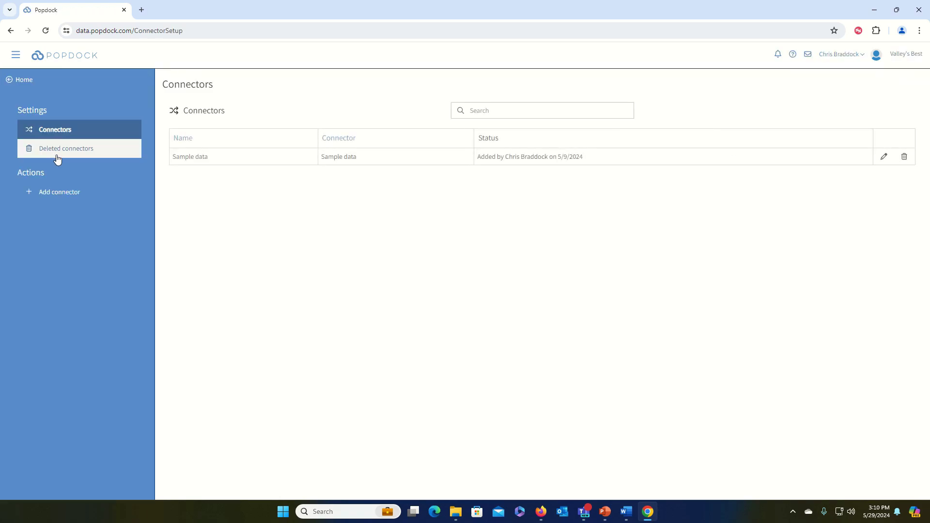
click(53, 194)
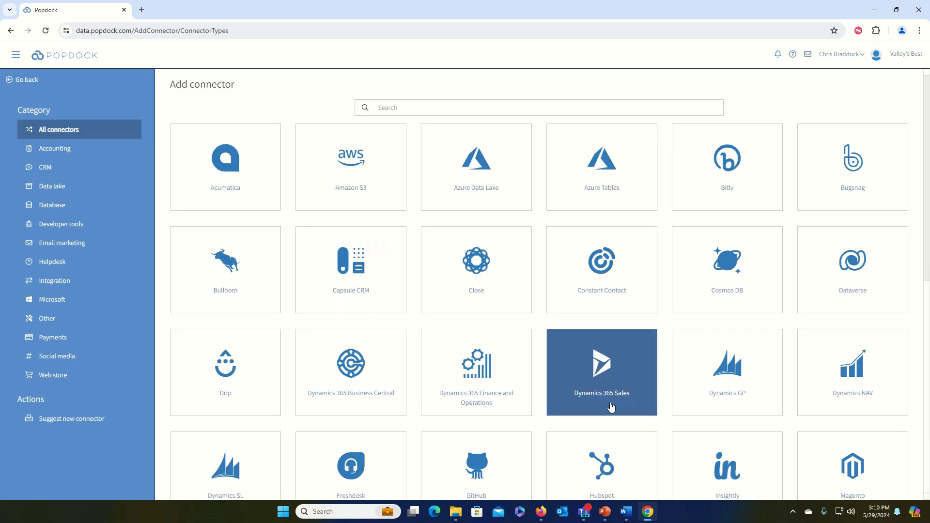
click(697, 385)
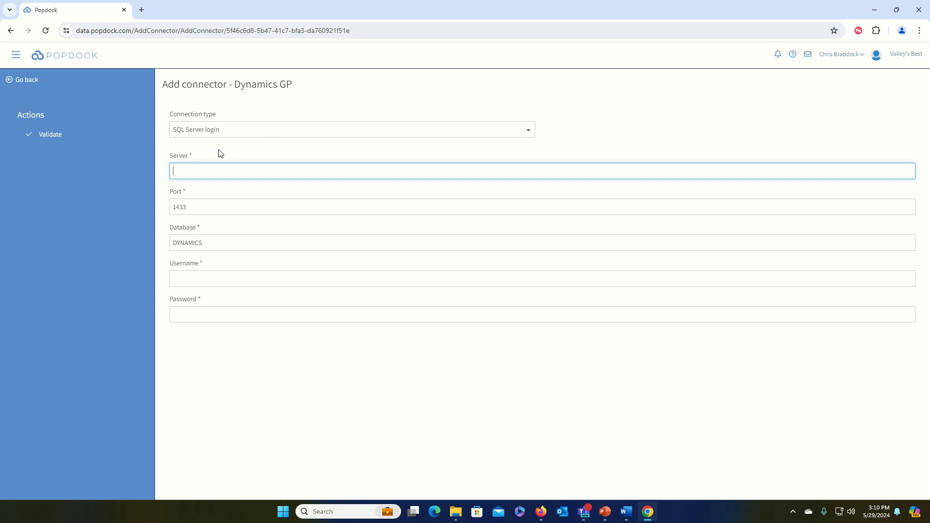
Step: Connect Dynamics GP through gateway token authentication with the DYN186 gateway URL and access token, validated
click(248, 134)
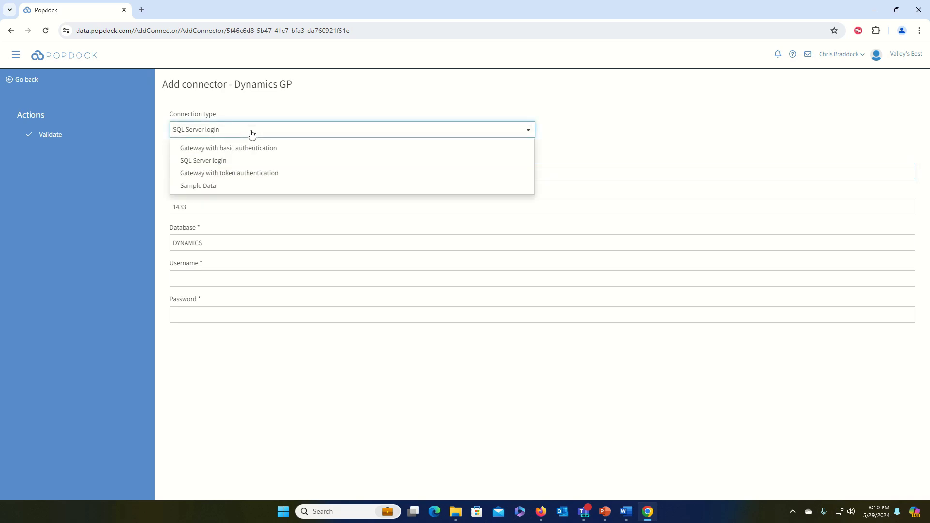
click(238, 174)
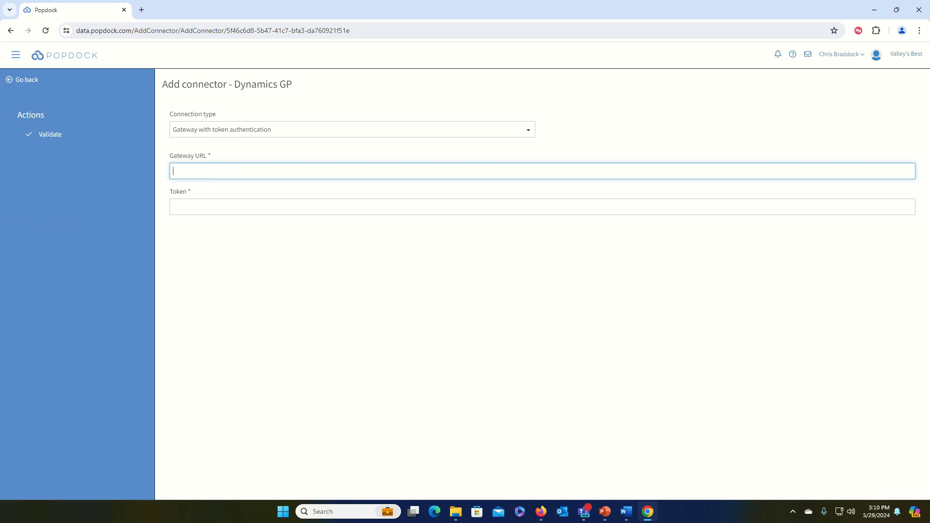
key(alt+Tab)
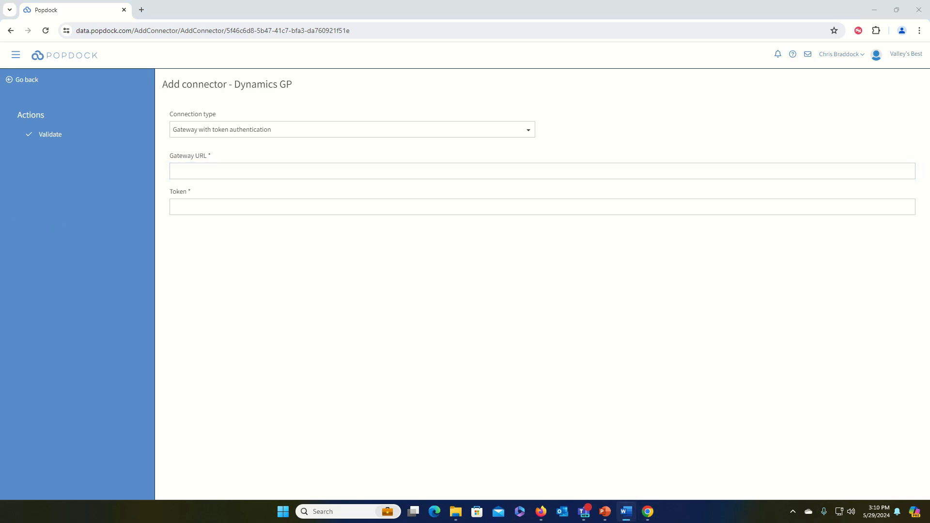
click(201, 171)
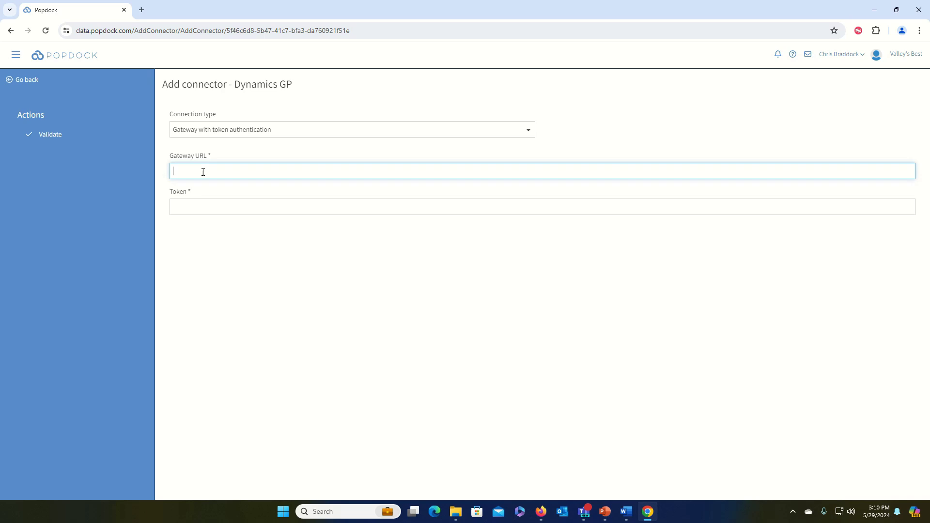
text(https://eonesba.eonesolutions.com/DYN186)
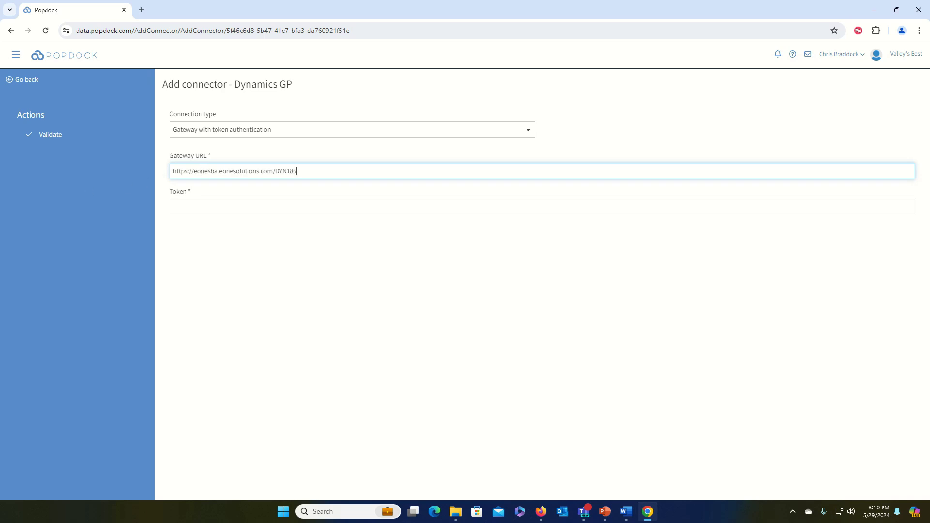
click(205, 209)
text(a)
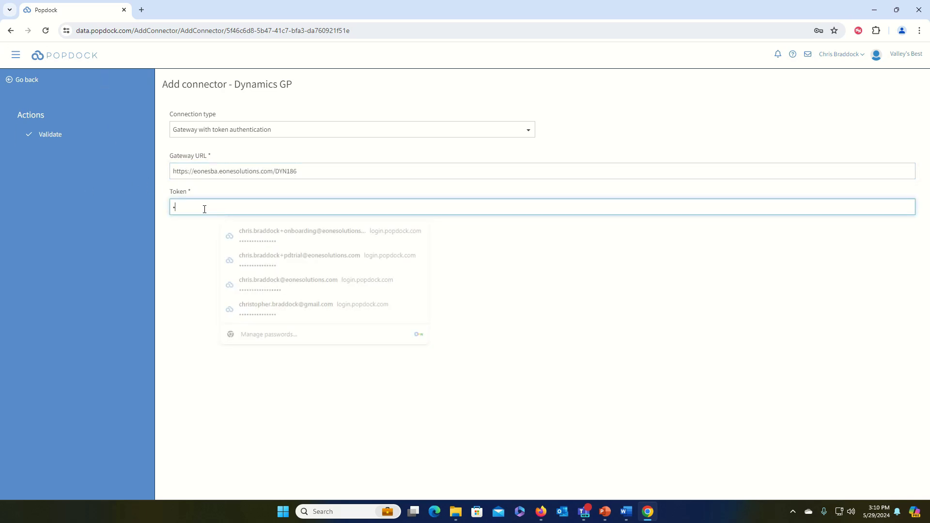
text(aaaaaaaaaaaaa)
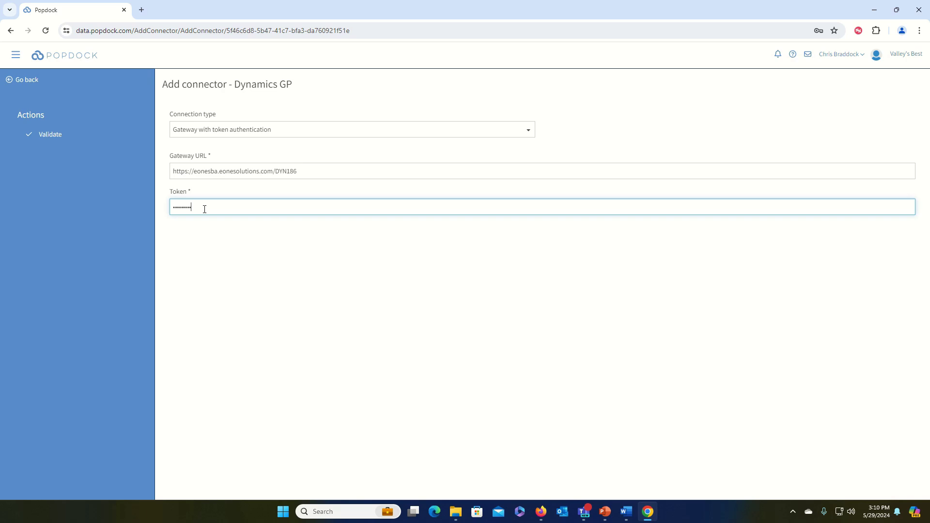
text(a)
click(43, 134)
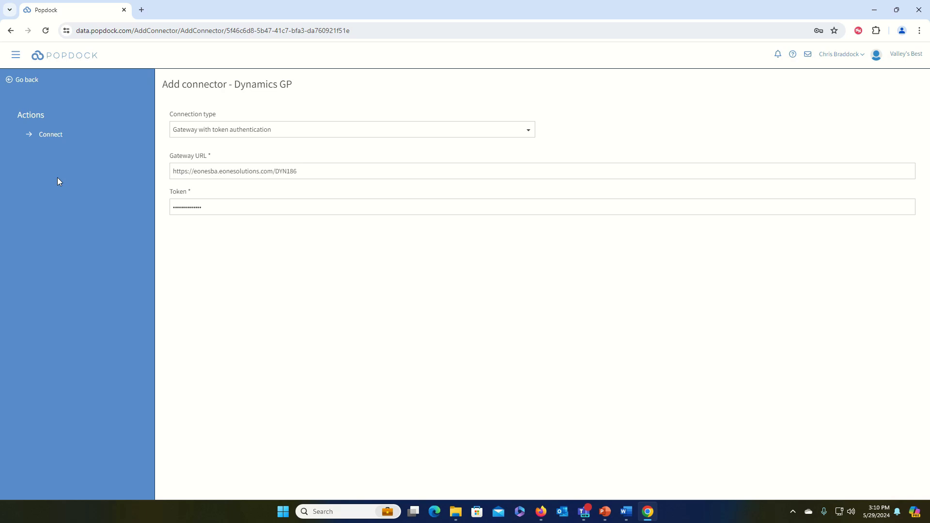
click(51, 138)
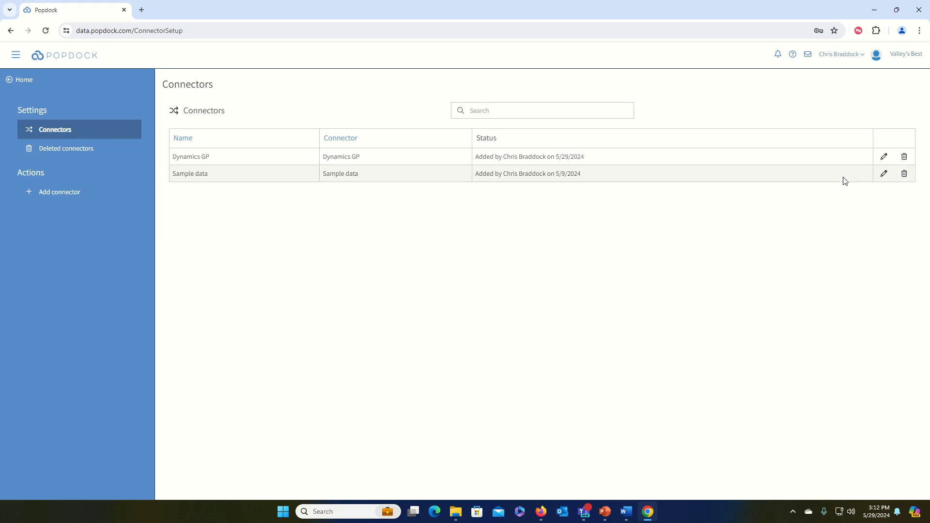
Step: Edit the Dynamics GP connector and make C186 its default company
click(883, 157)
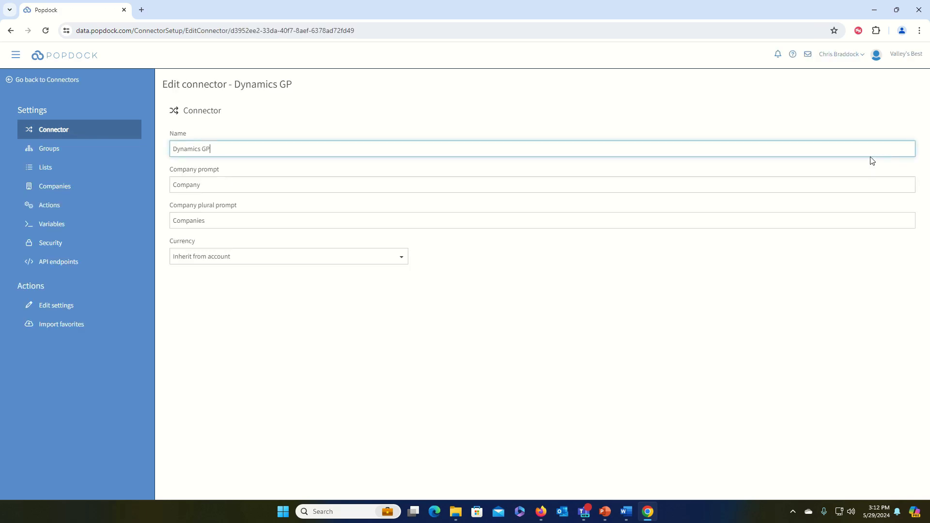
click(50, 187)
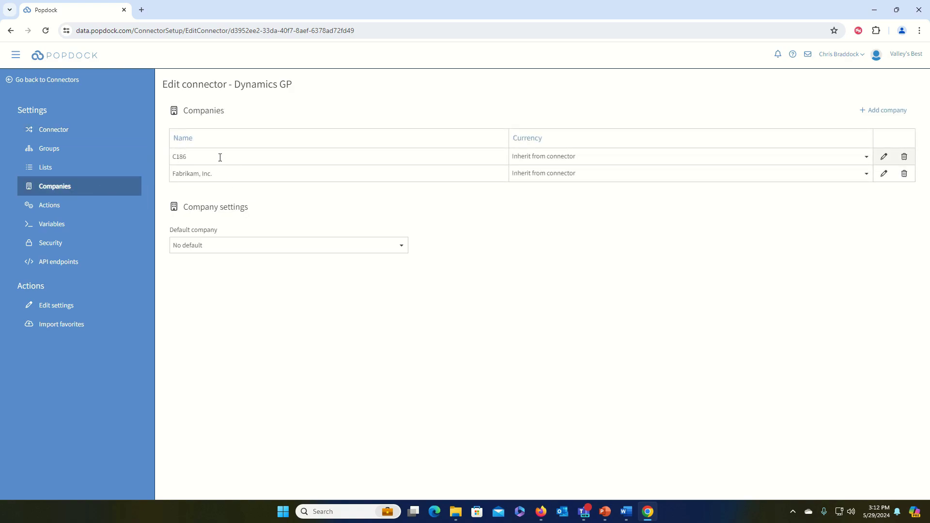
click(203, 246)
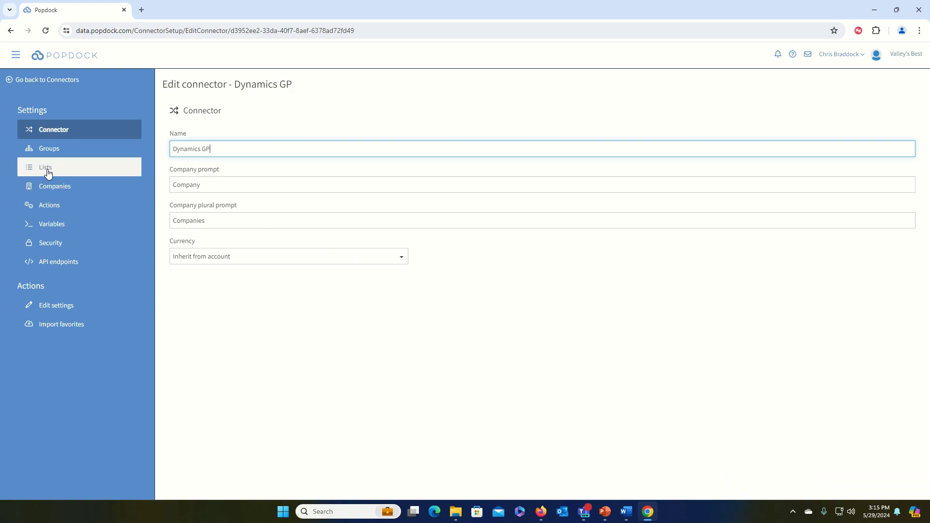
Step: Add the Purchase Requisitions list from the Purchasing group to the Dynamics GP connector
click(48, 173)
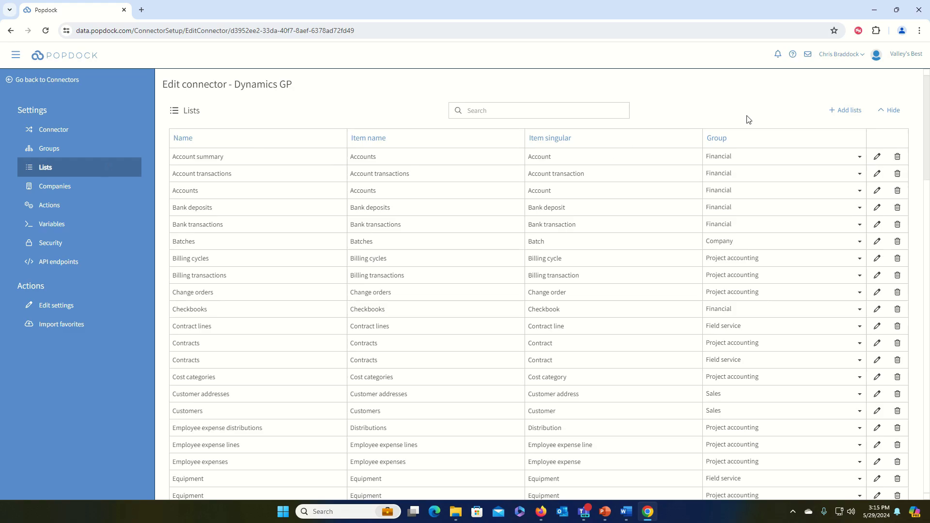
click(854, 113)
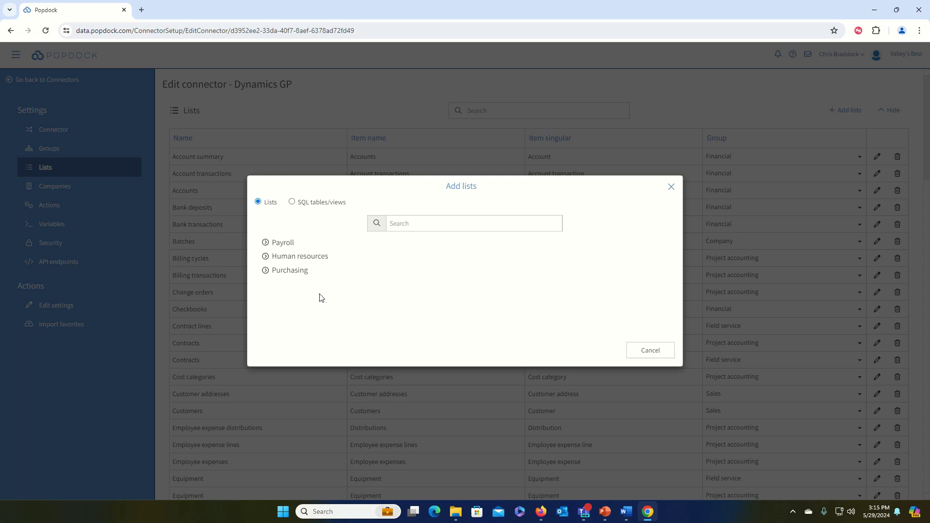
click(265, 273)
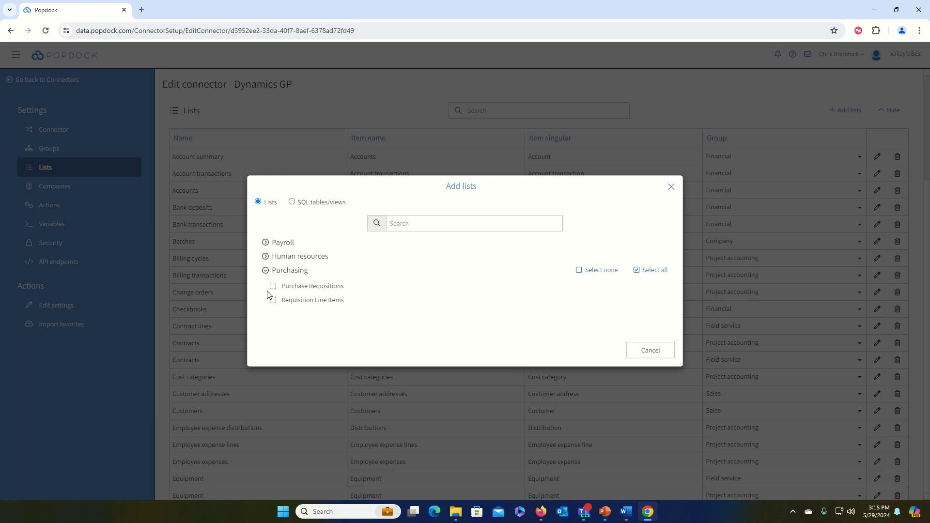
click(273, 287)
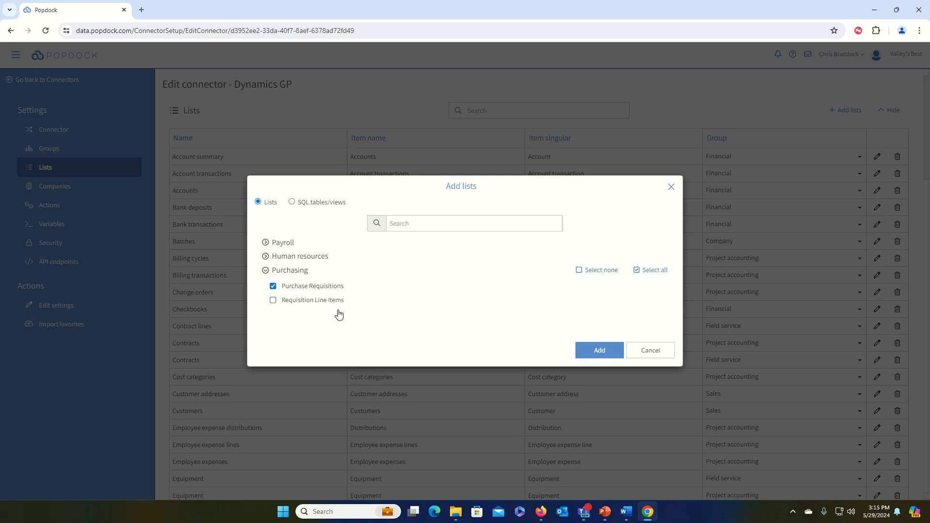
click(601, 351)
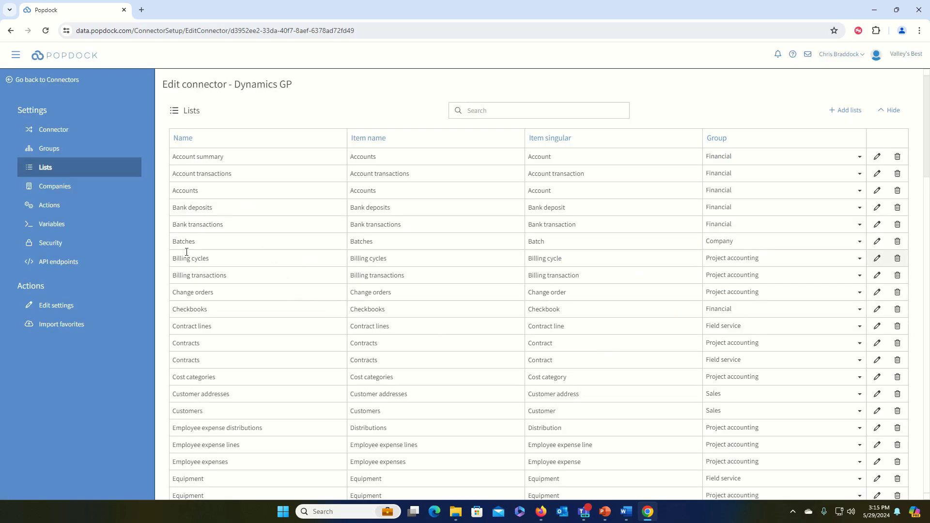
scroll(310, 253, down, 20)
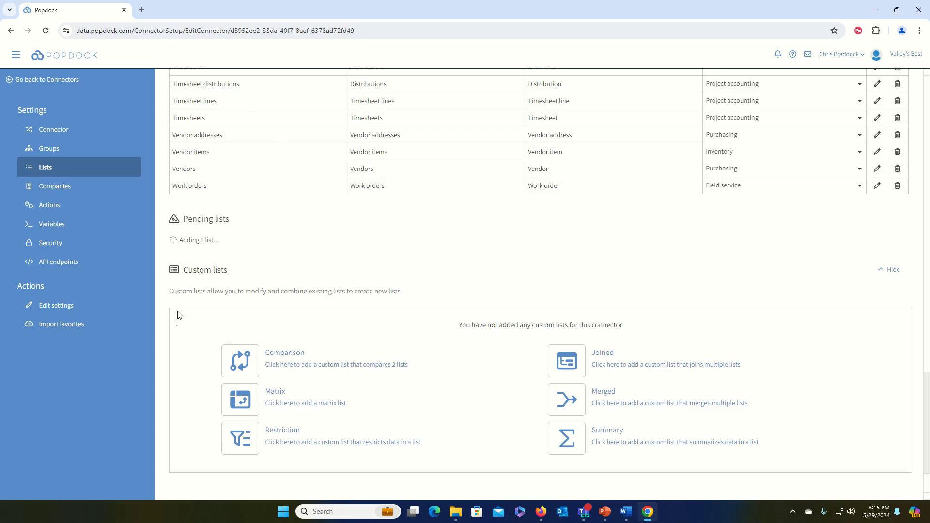
Step: Import the Dynamics GP favorites, assigning the first three, including Contracts Expiring this Month, to Finance
click(52, 325)
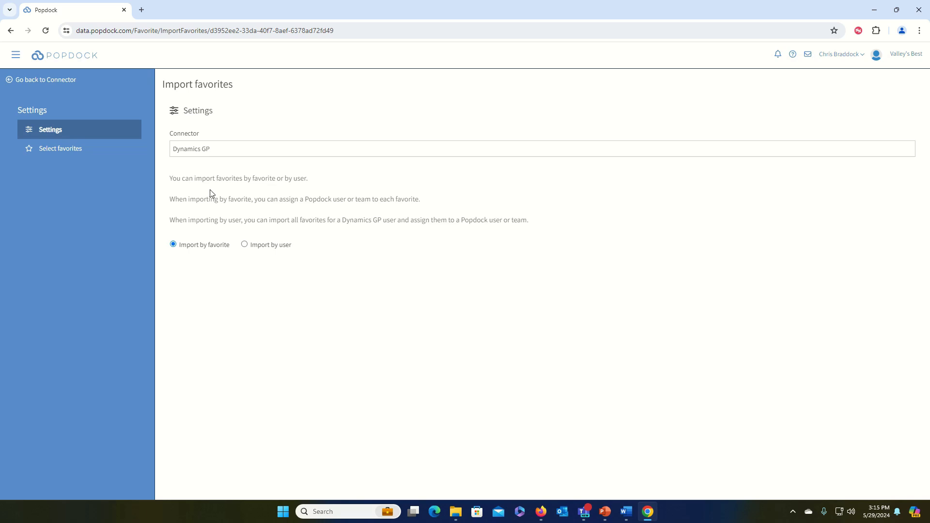
click(48, 153)
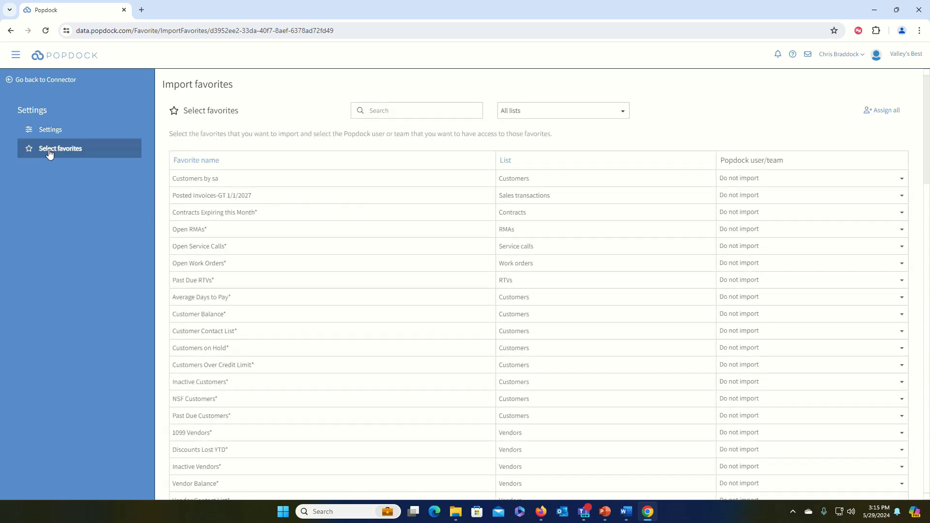
click(760, 185)
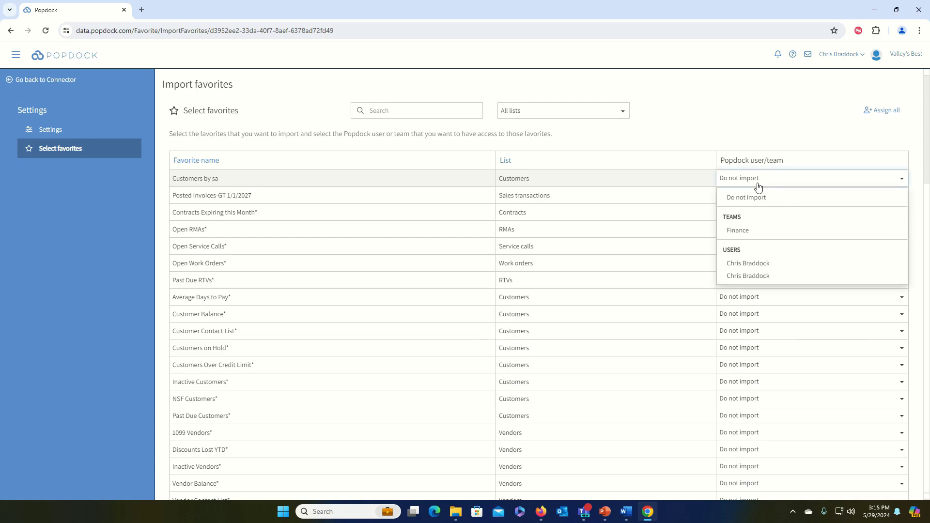
click(739, 232)
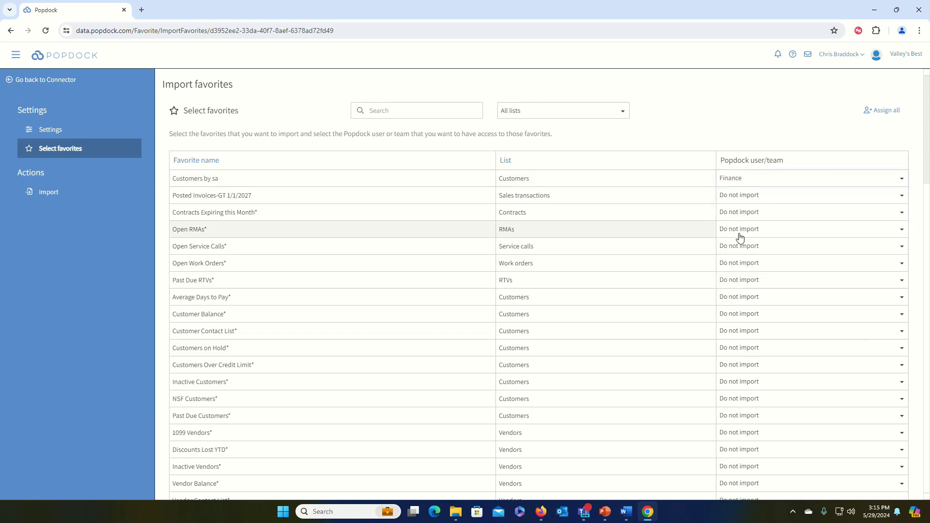
click(751, 196)
click(740, 249)
click(741, 214)
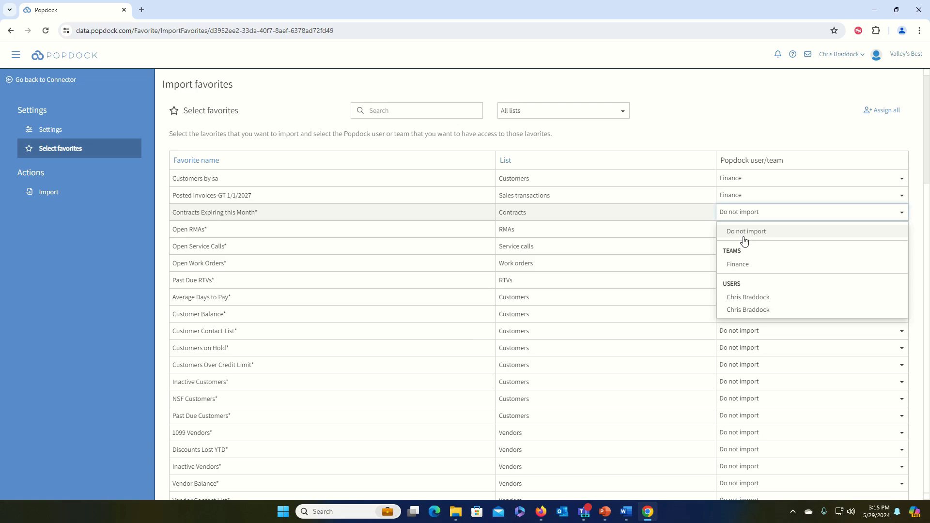
click(738, 267)
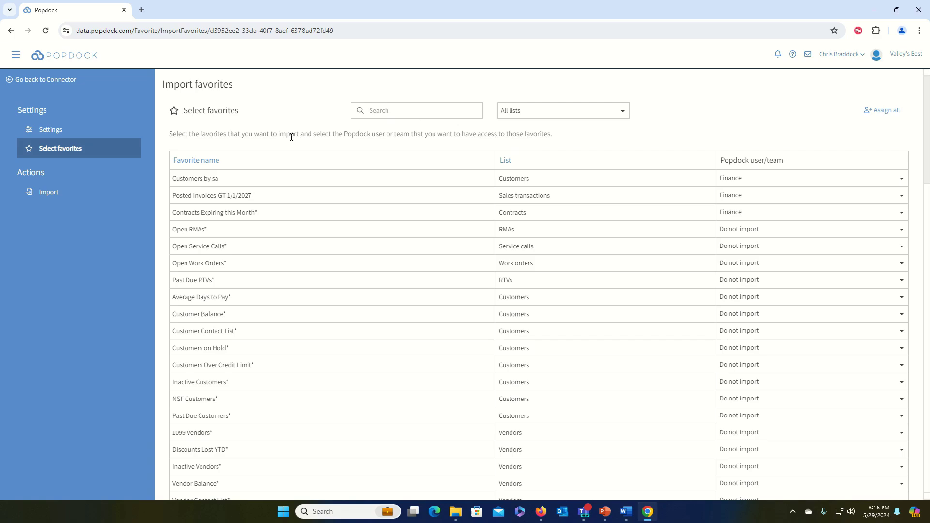
click(53, 194)
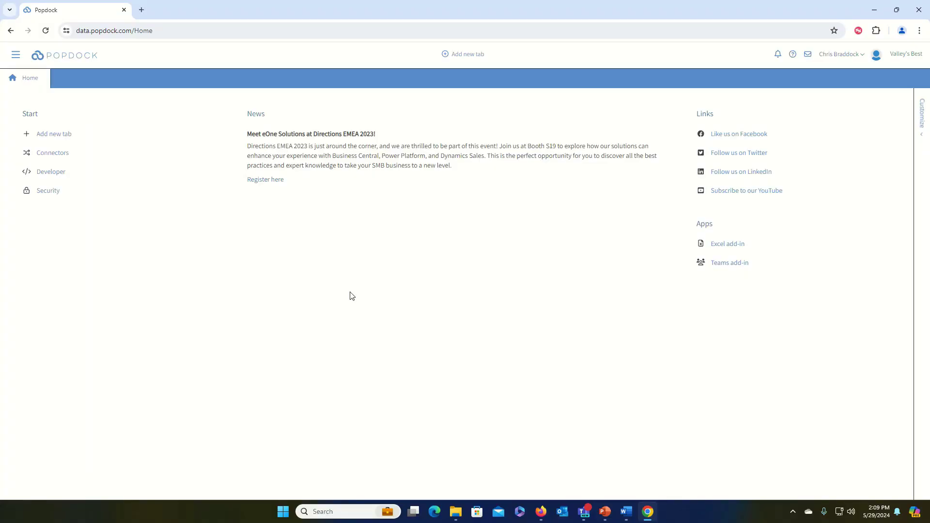
Step: Create a new security team named Finance
click(44, 193)
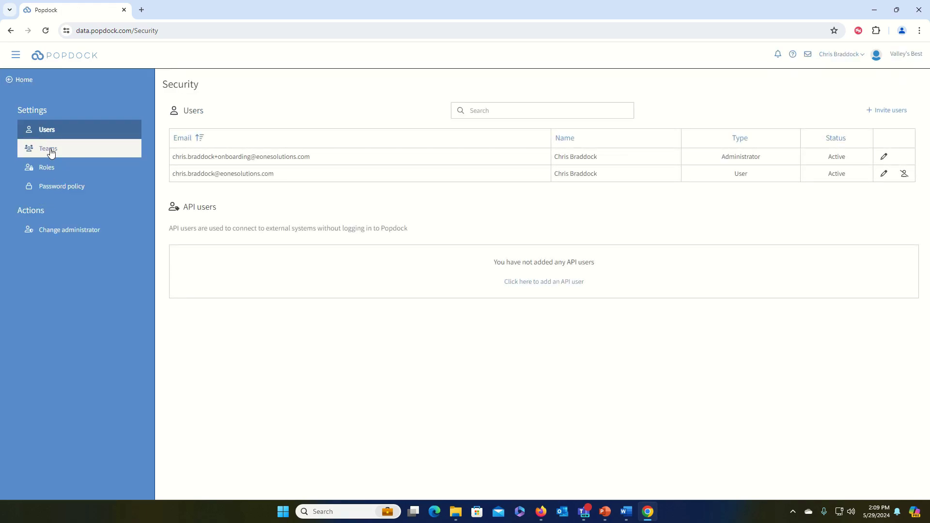
click(51, 152)
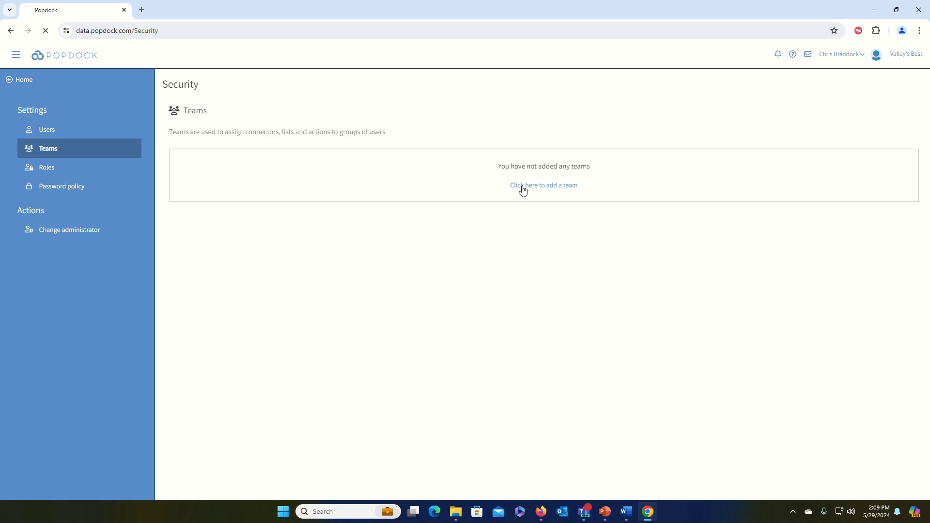
click(522, 186)
text(Finance)
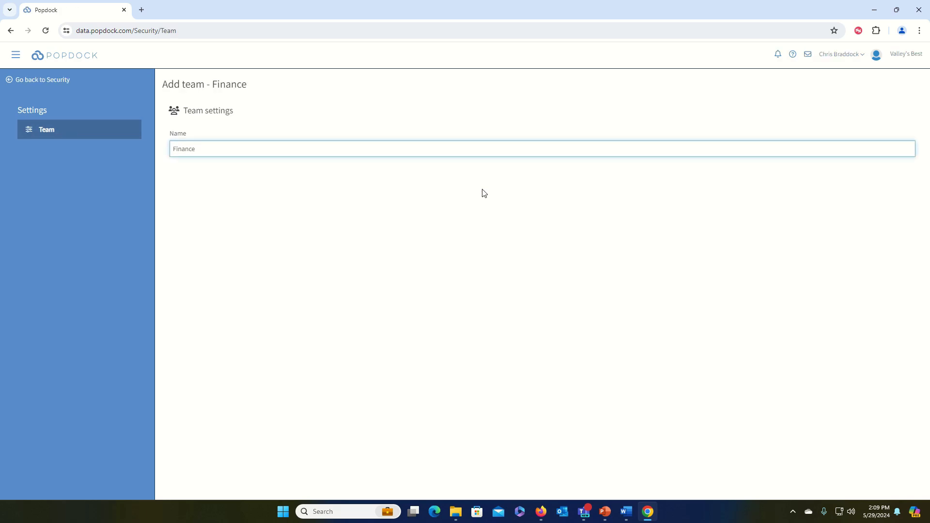
key(Return)
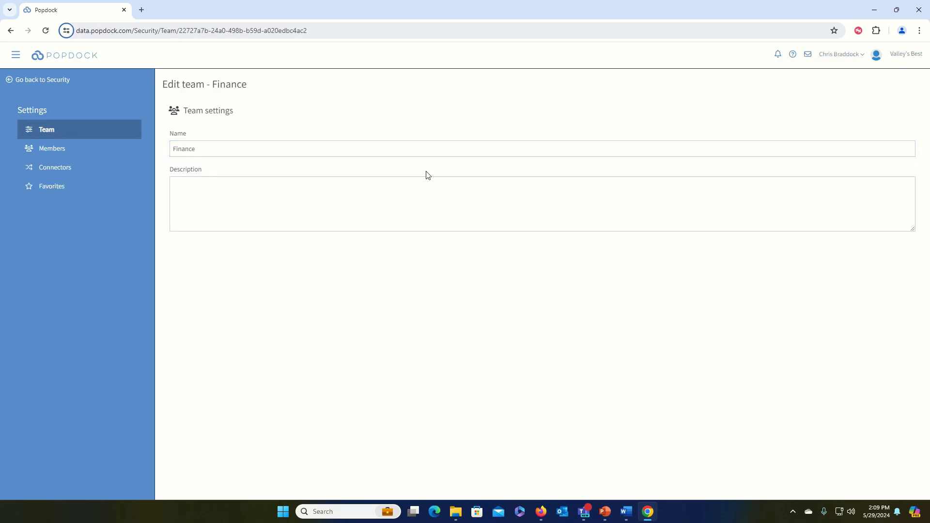
Step: Give Finance access to Dynamics GP, company C186, and the Account summary, Account transactions and Accounts lists
click(63, 172)
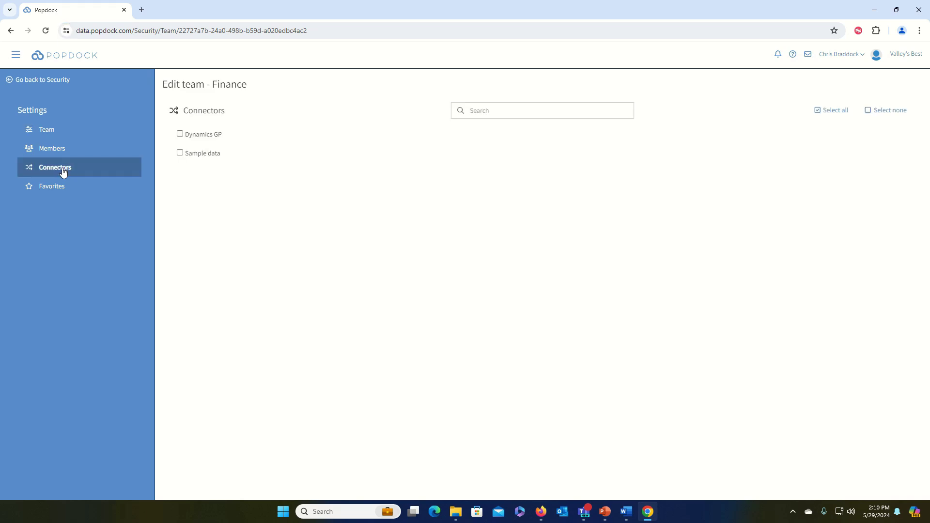
click(180, 135)
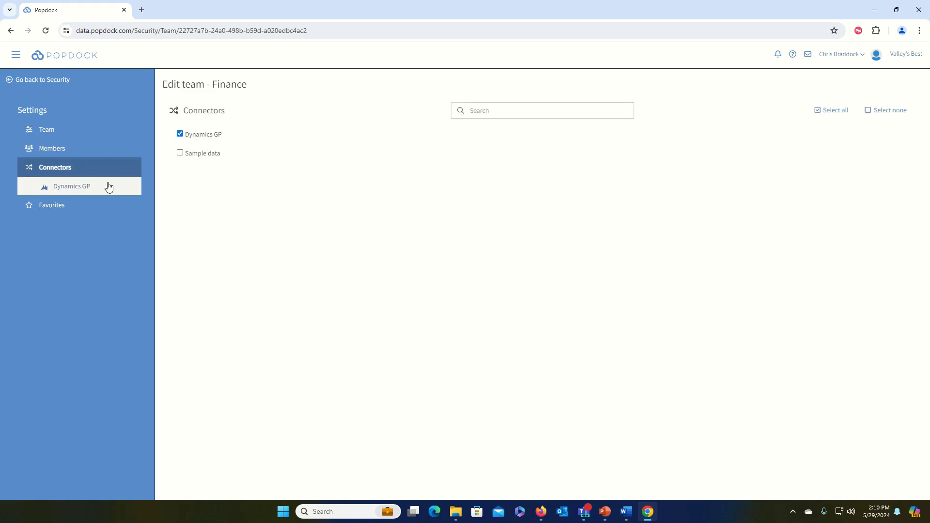
click(73, 191)
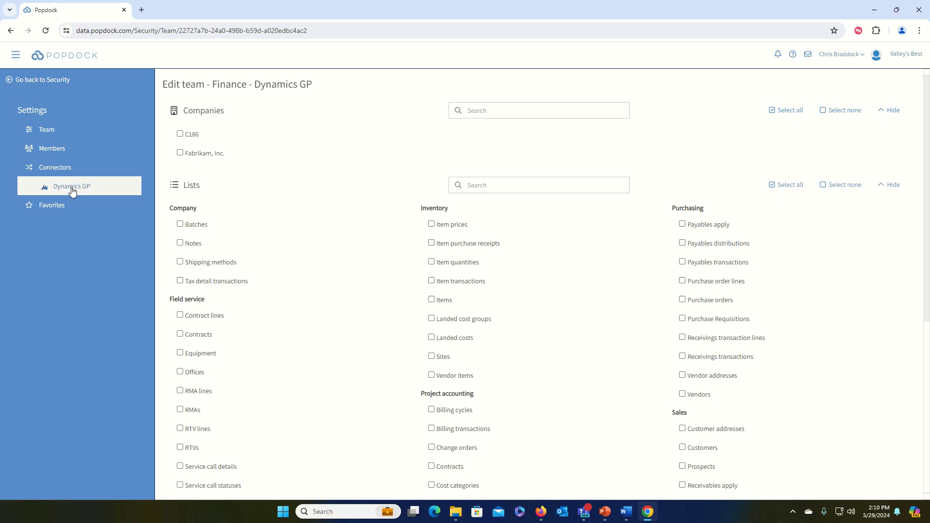
click(180, 135)
scroll(174, 298, down, 6)
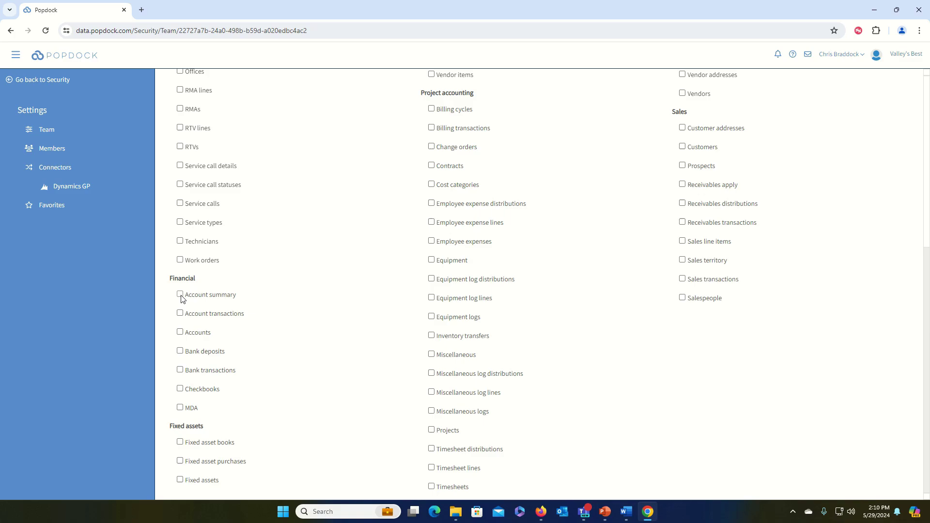
click(179, 294)
click(180, 313)
click(180, 332)
scroll(796, 296, up, 6)
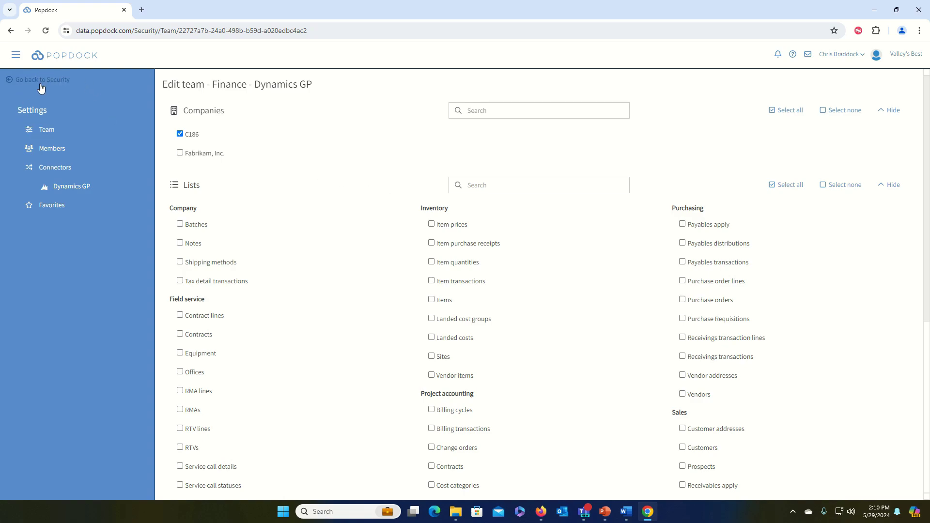
Step: Review the User role's permissions, limited to Export data to Excel, then return to the roles list
click(42, 82)
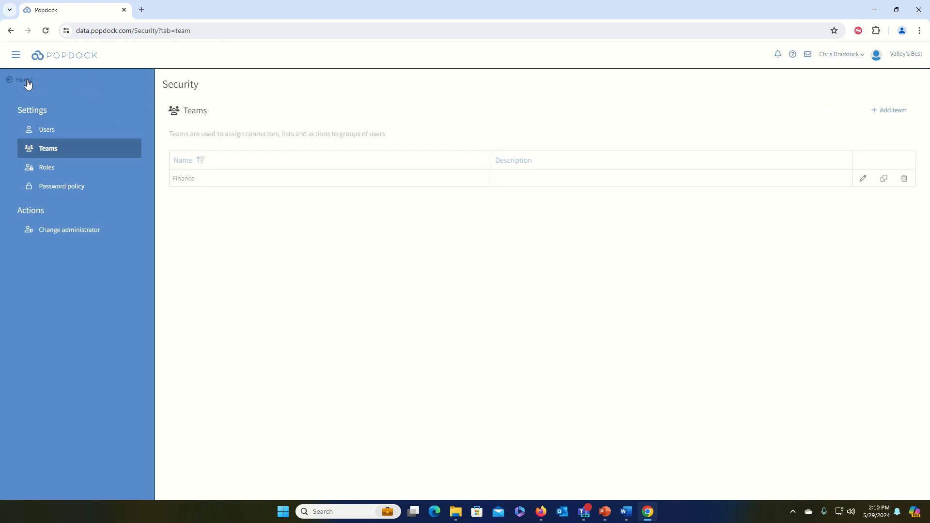
click(68, 169)
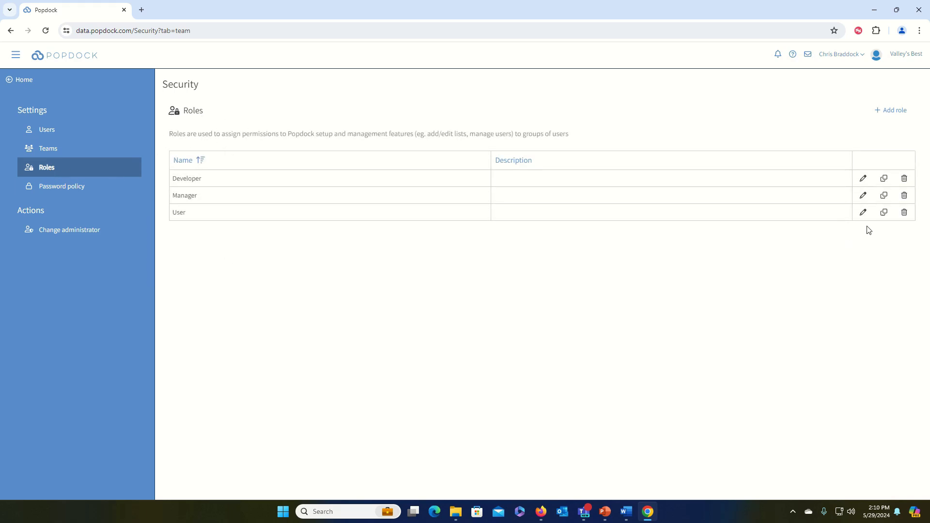
click(863, 213)
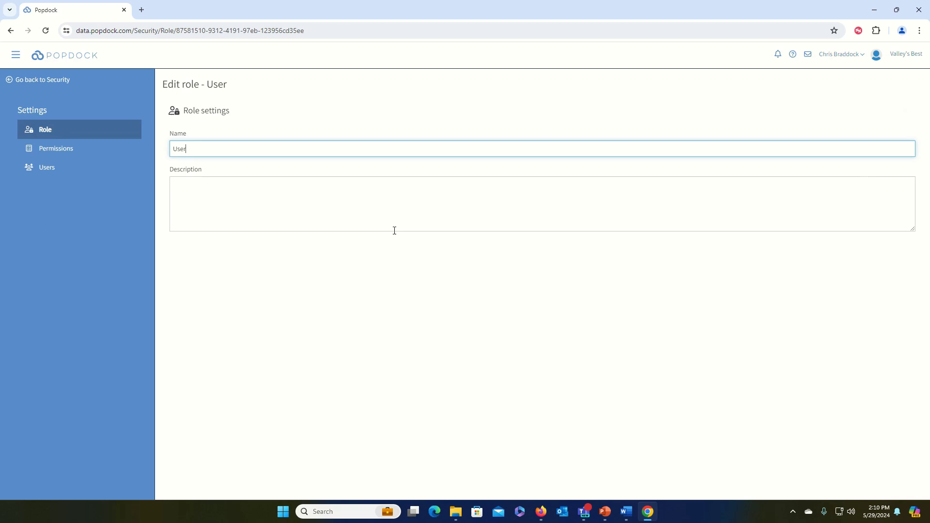
click(65, 150)
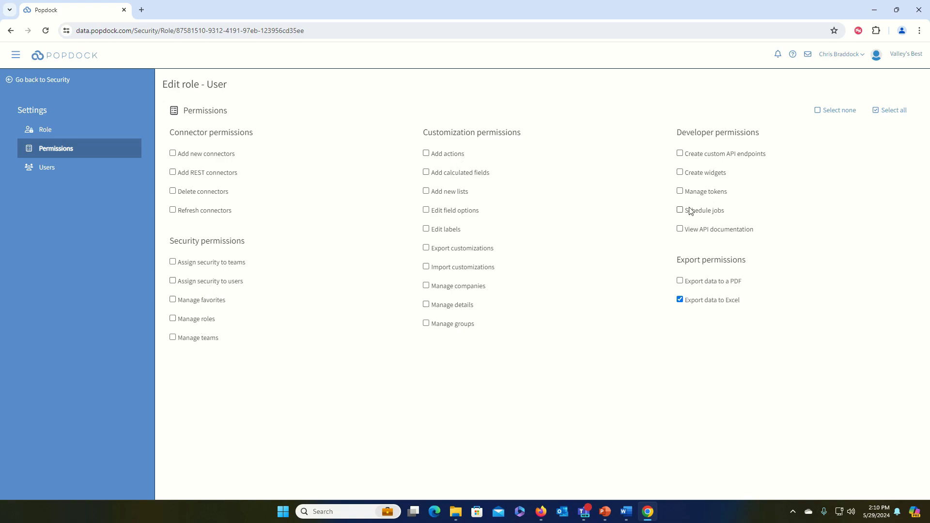
click(24, 80)
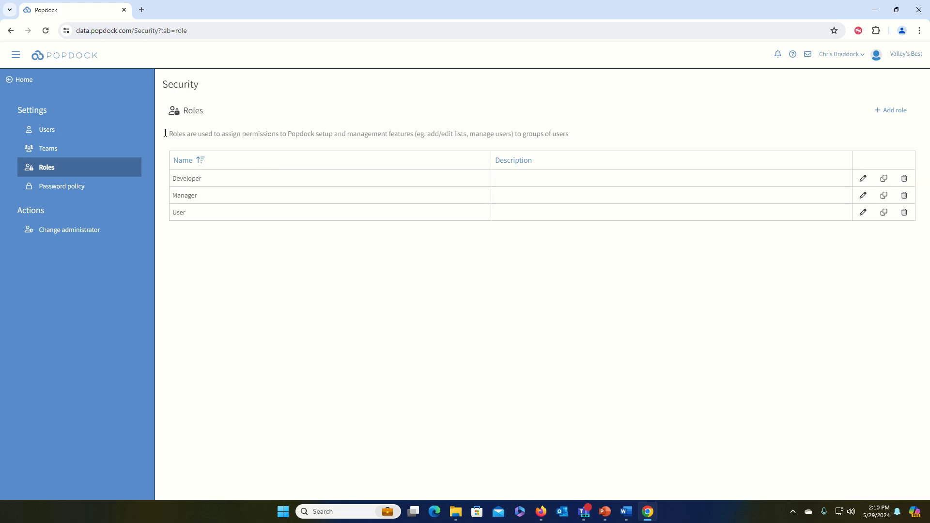
Step: Open Invite users from the Users page with Team set to Finance and Role to User
click(51, 132)
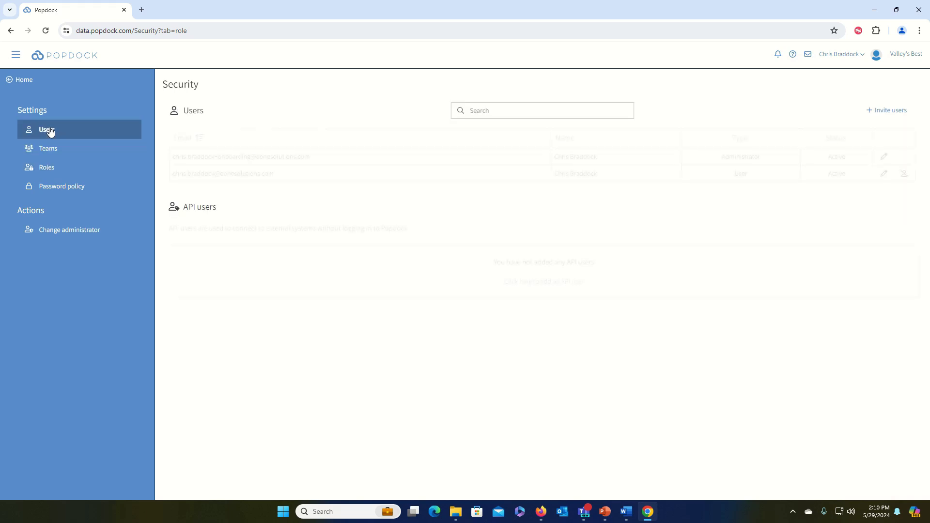
click(890, 111)
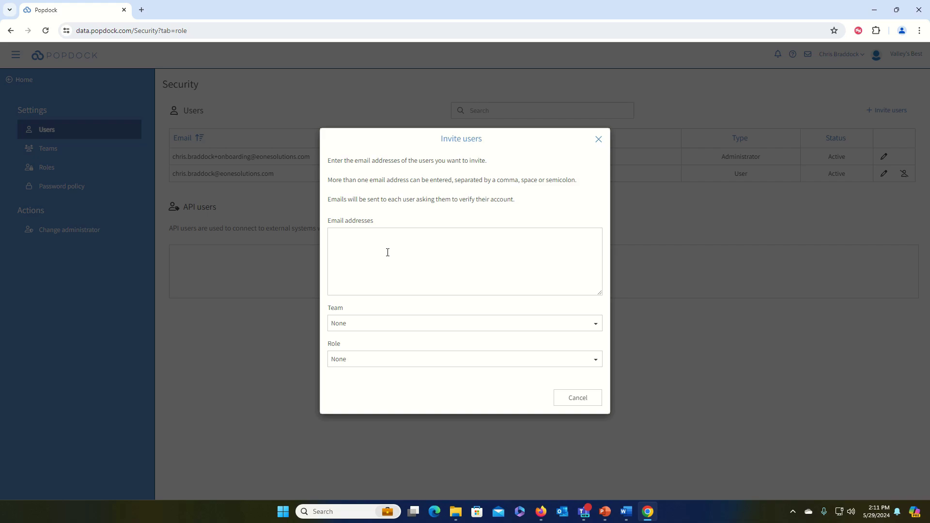
click(361, 332)
click(355, 361)
click(358, 363)
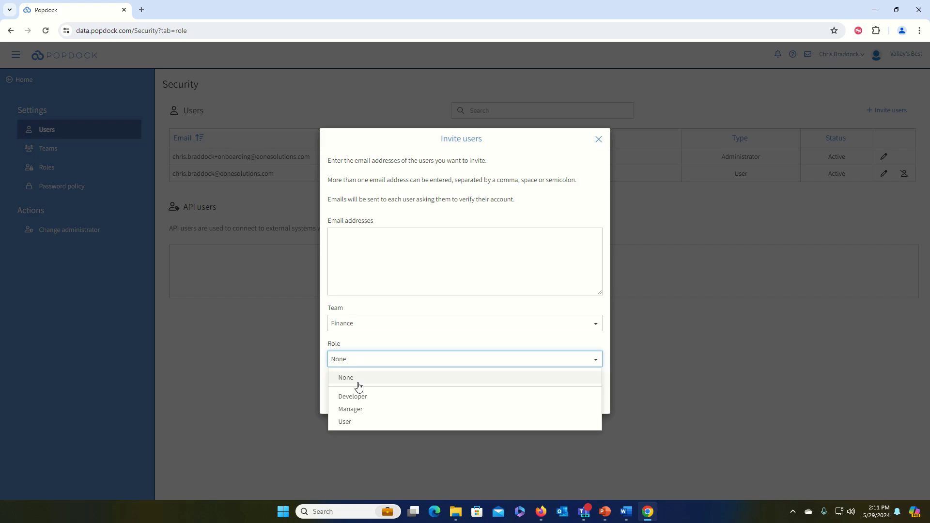
click(344, 421)
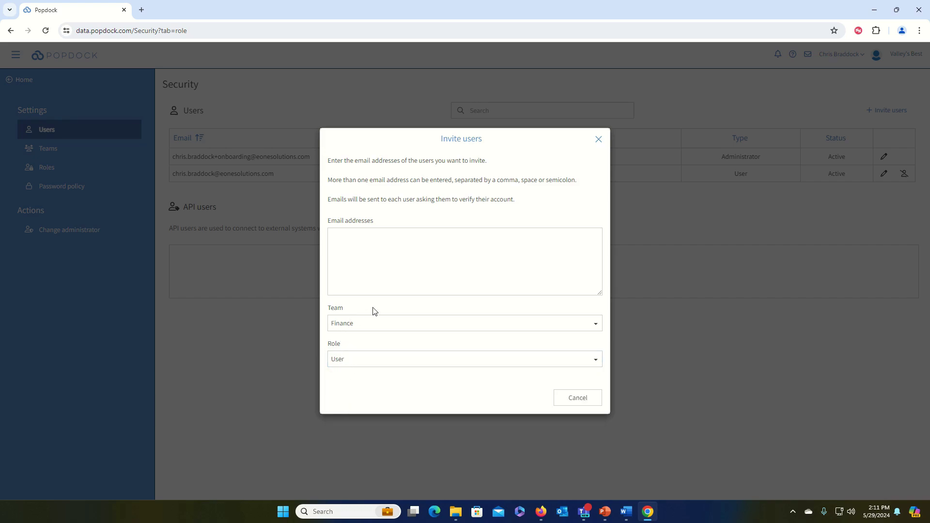